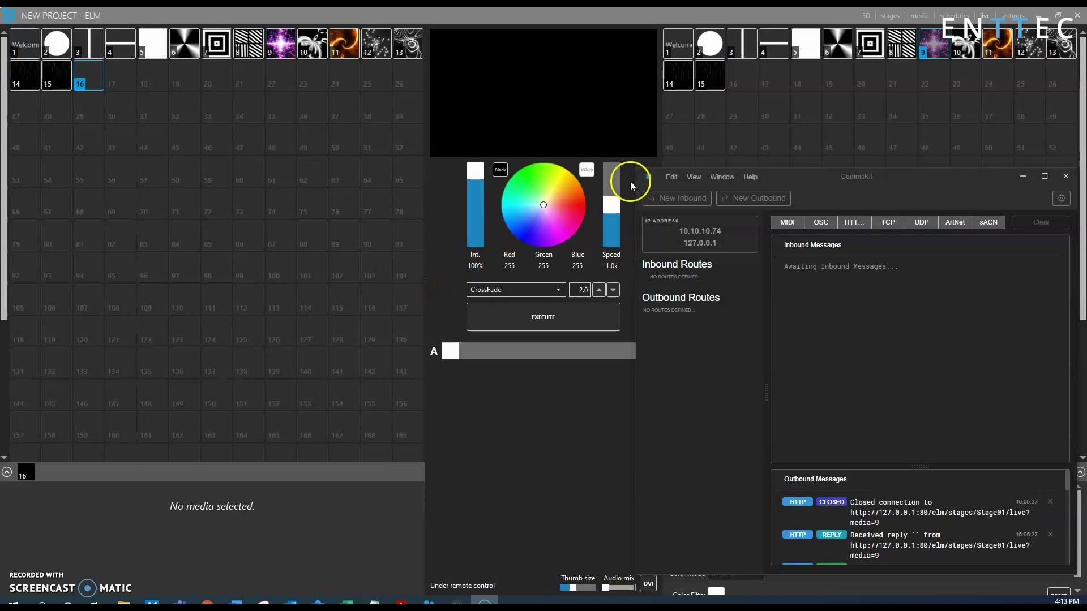
# Open ELM's Remote > HTTP settings page and scroll through its API description.
pyautogui.click(1007, 17)
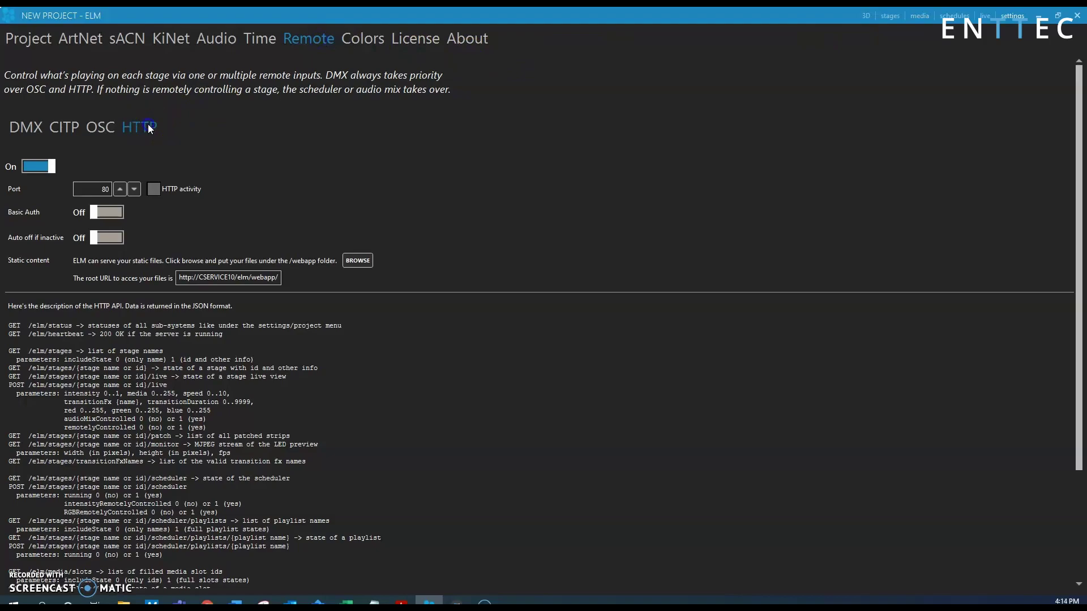
pyautogui.click(40, 166)
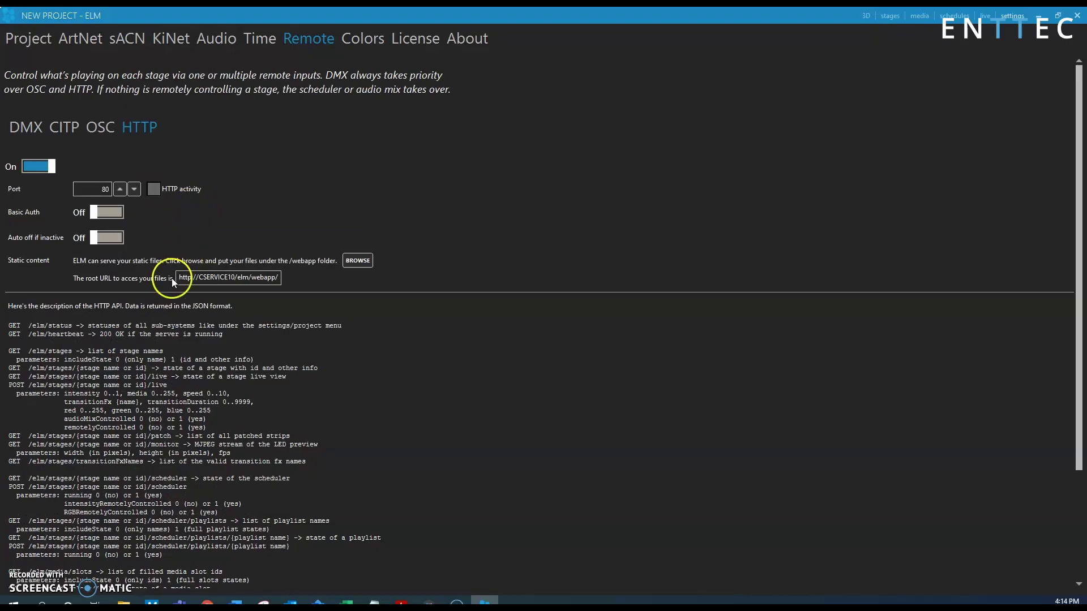
pyautogui.scroll(-1, 204, 348)
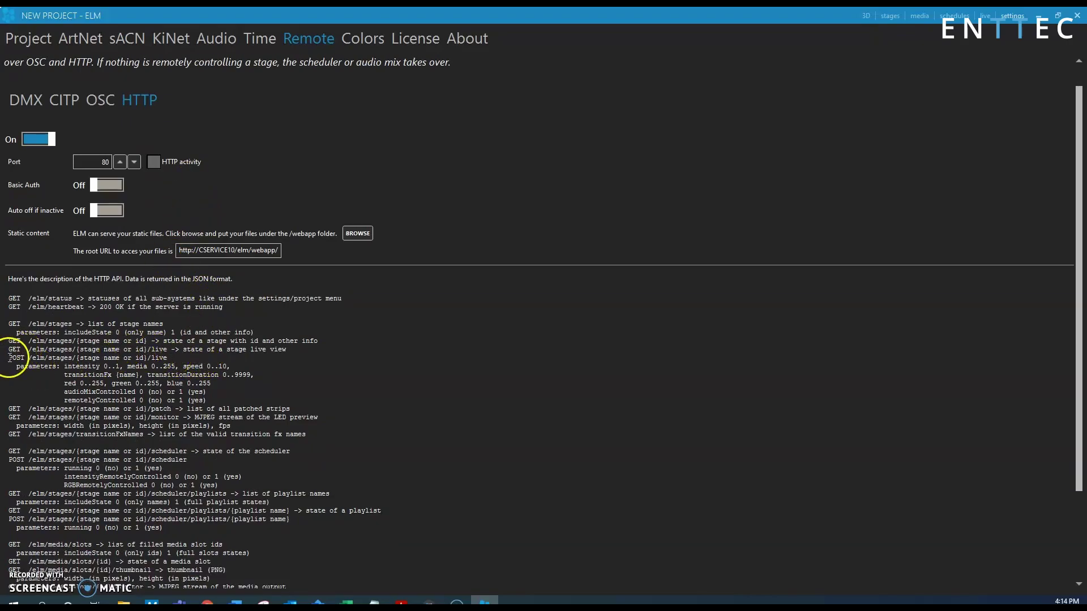
# Highlight the POST /elm/stages/{stage name or id}/live command lines in the API text.
pyautogui.moveTo(12, 359); pyautogui.dragTo(60, 367)
pyautogui.scroll(-4, 13, 357)
pyautogui.moveTo(8, 243); pyautogui.dragTo(154, 252)
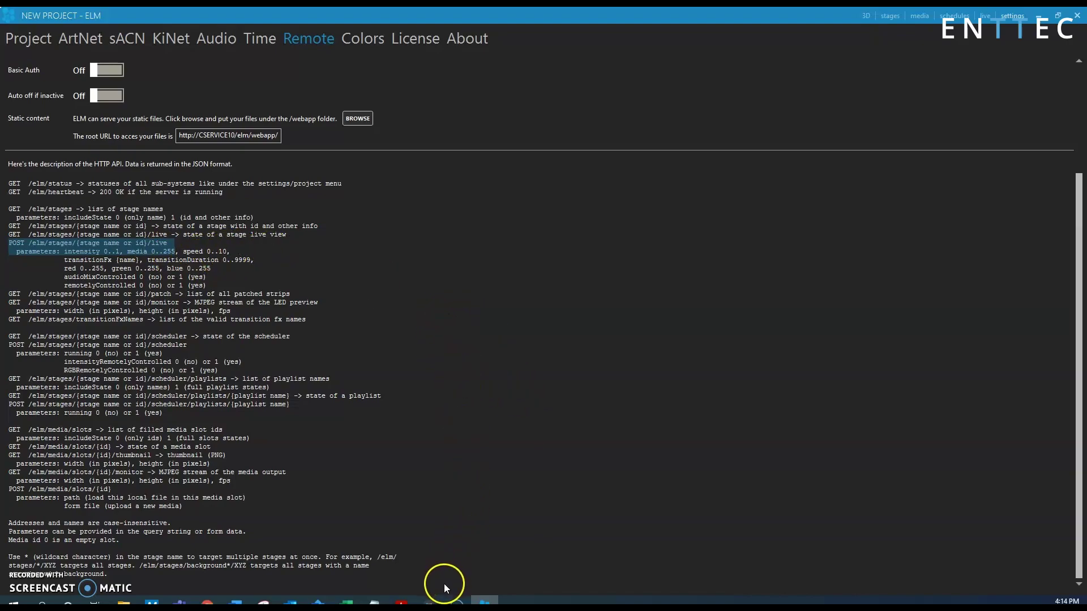
pyautogui.click(433, 601)
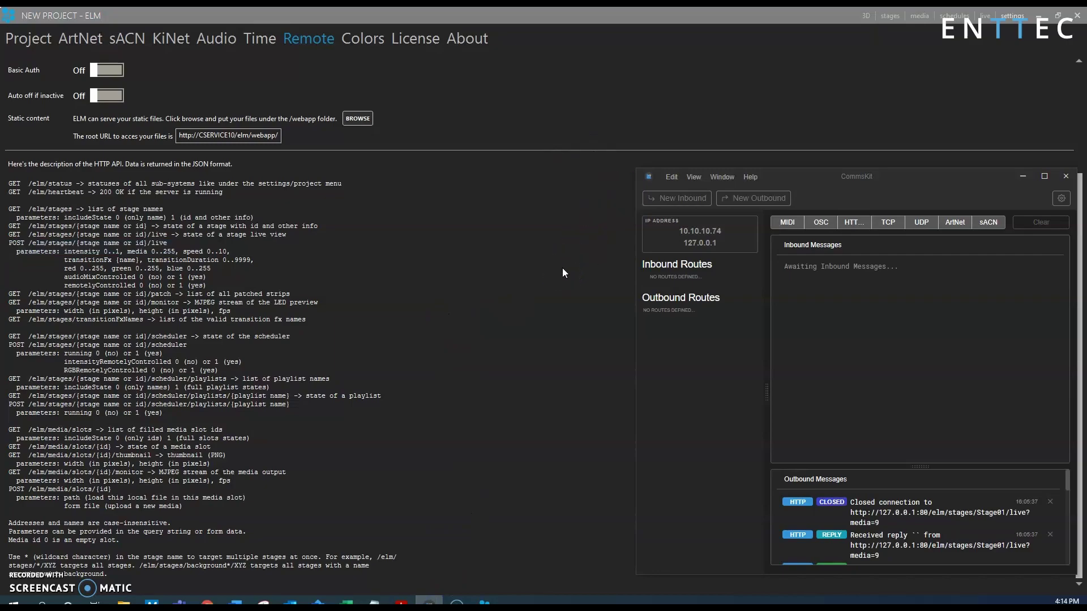
# Add a new outbound route using the HTTP protocol with destination 127.0.0.1:80.
pyautogui.click(748, 199)
pyautogui.click(759, 202)
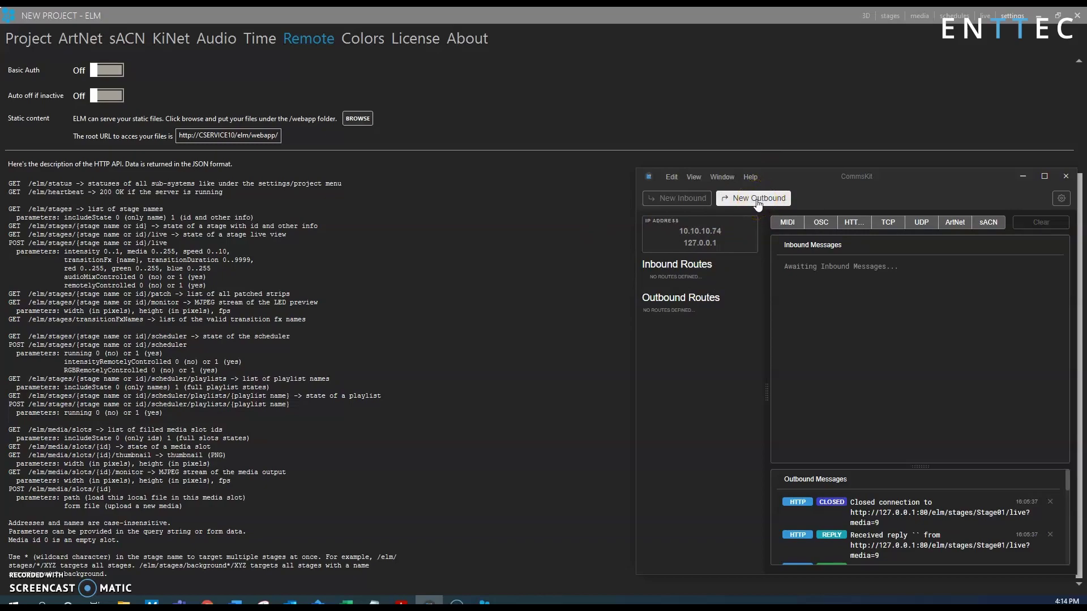
pyautogui.click(757, 202)
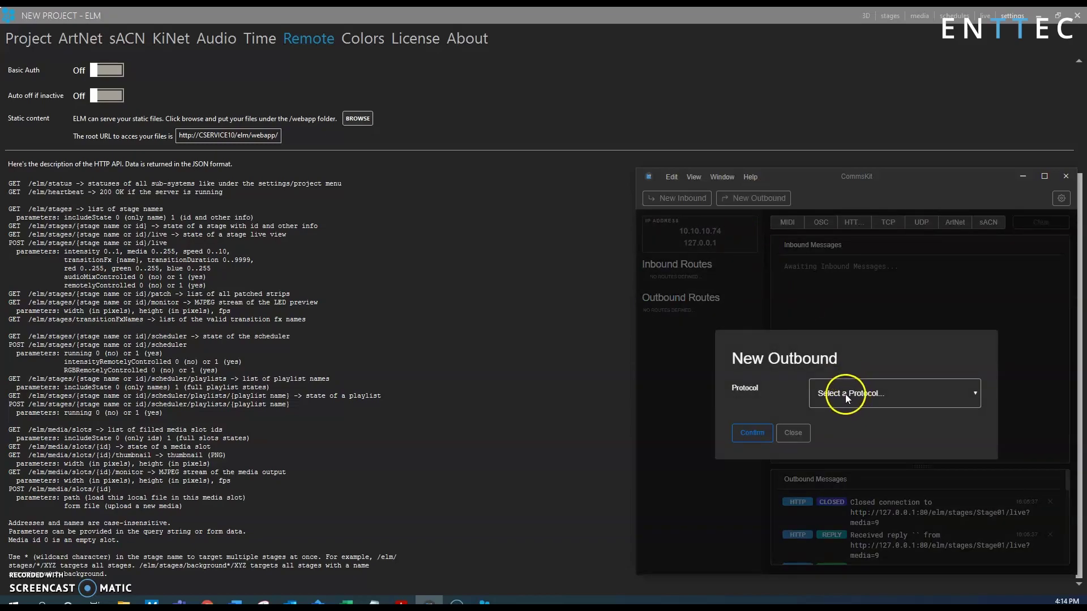
pyautogui.click(846, 396)
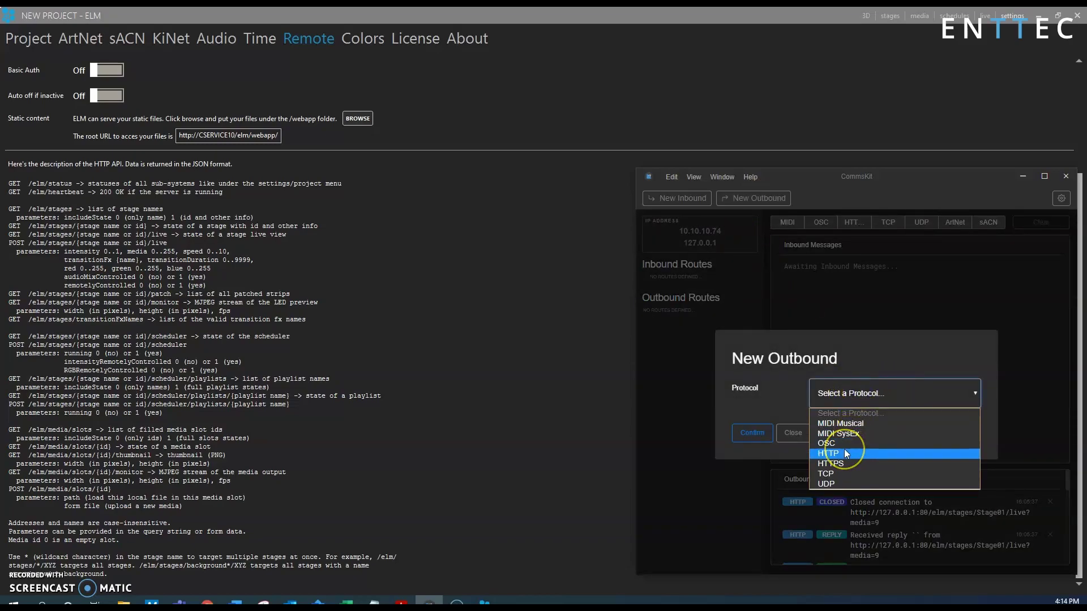
pyautogui.click(844, 453)
pyautogui.click(857, 401)
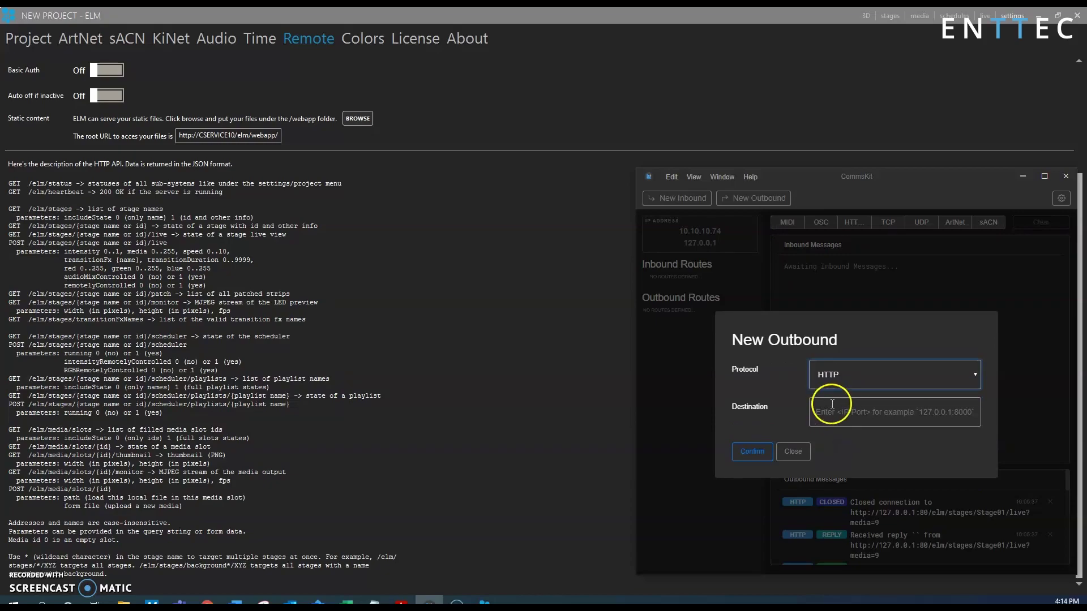
pyautogui.click(835, 408)
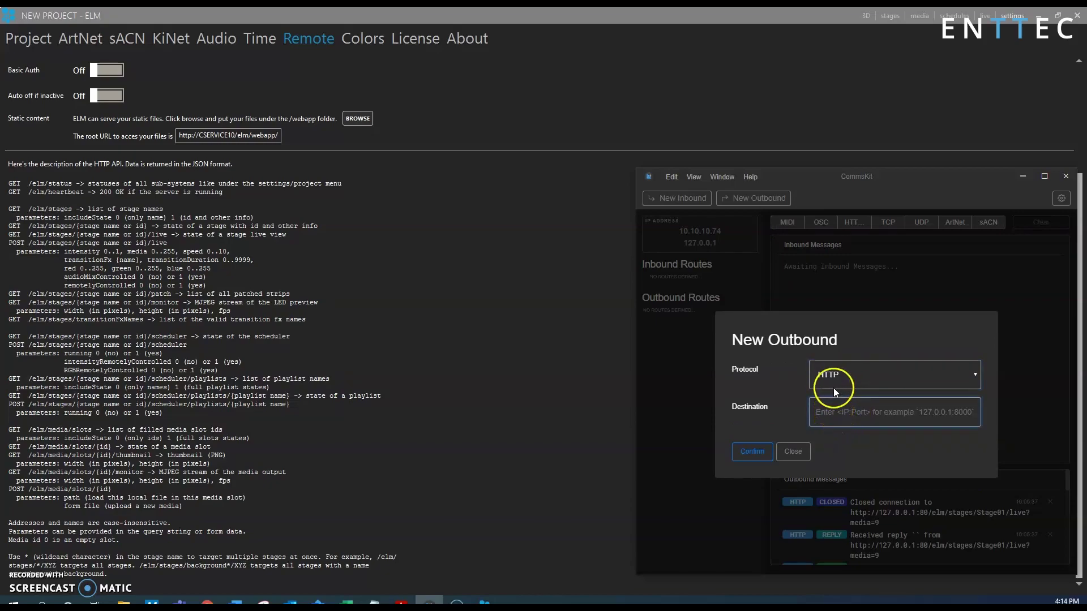
pyautogui.click(848, 413)
pyautogui.write('127.0.0.1')
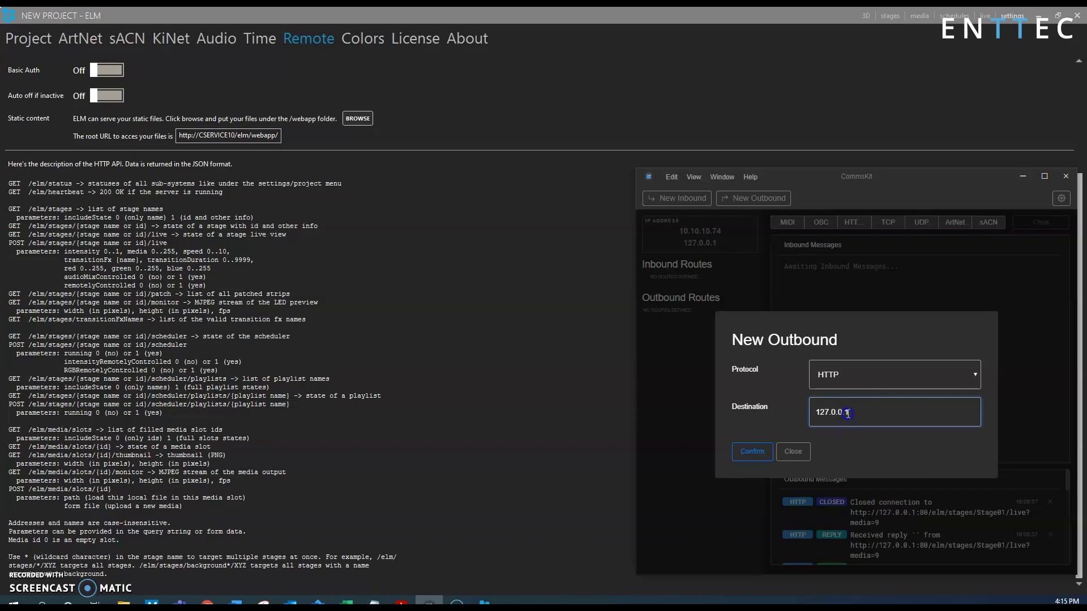
pyautogui.scroll(5, 453, 311)
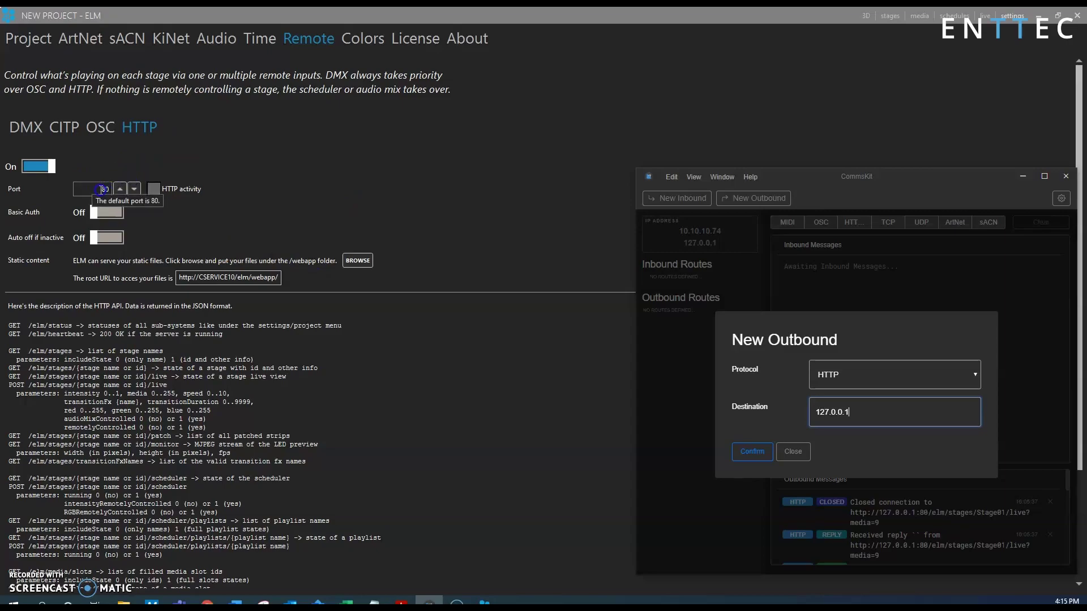
pyautogui.click(815, 419)
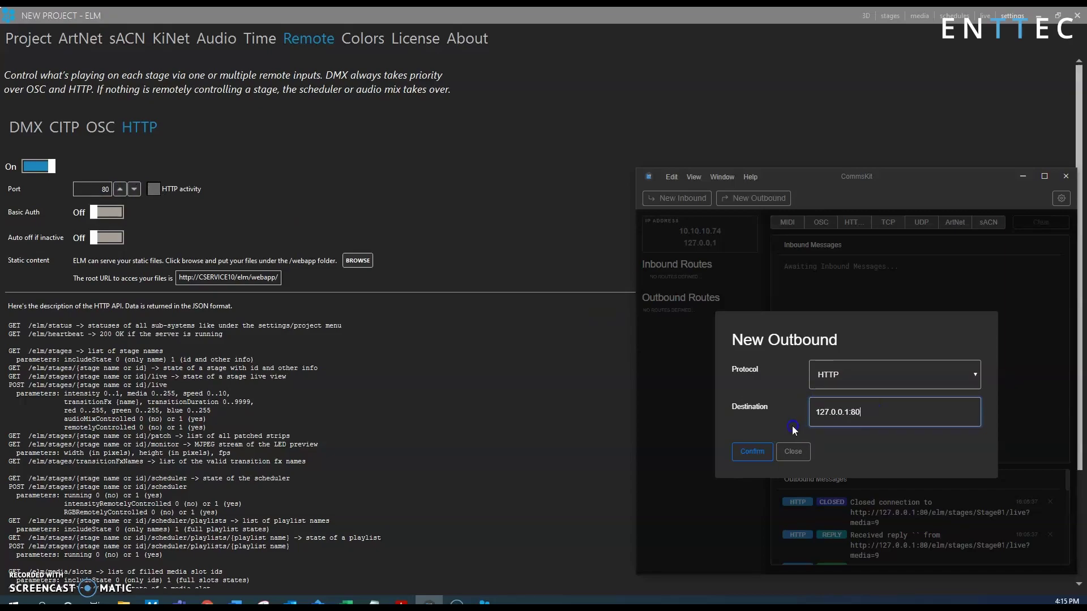
pyautogui.click(752, 451)
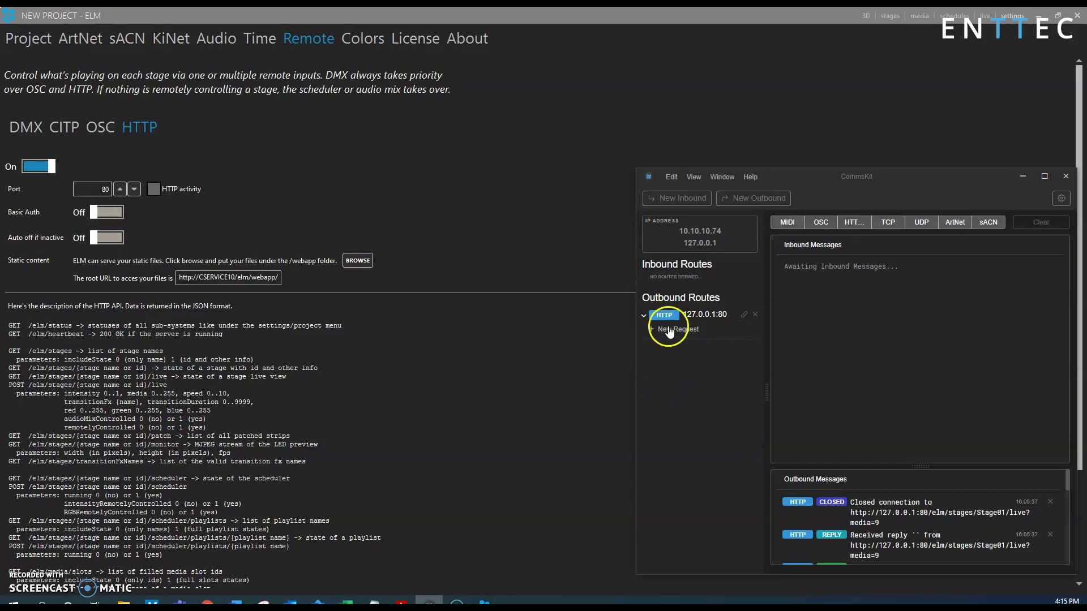
# Start a new request on the HTTP route labelled 'Set Media to slot 5' with method POST.
pyautogui.click(668, 329)
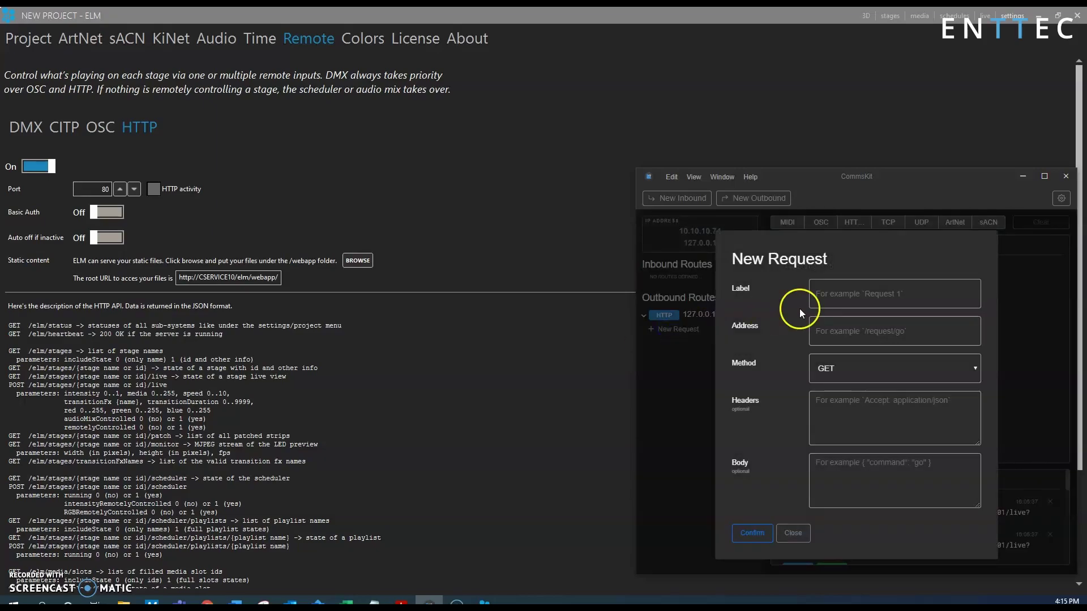
pyautogui.click(845, 296)
pyautogui.click(847, 291)
pyautogui.write('Set Media to slot 5')
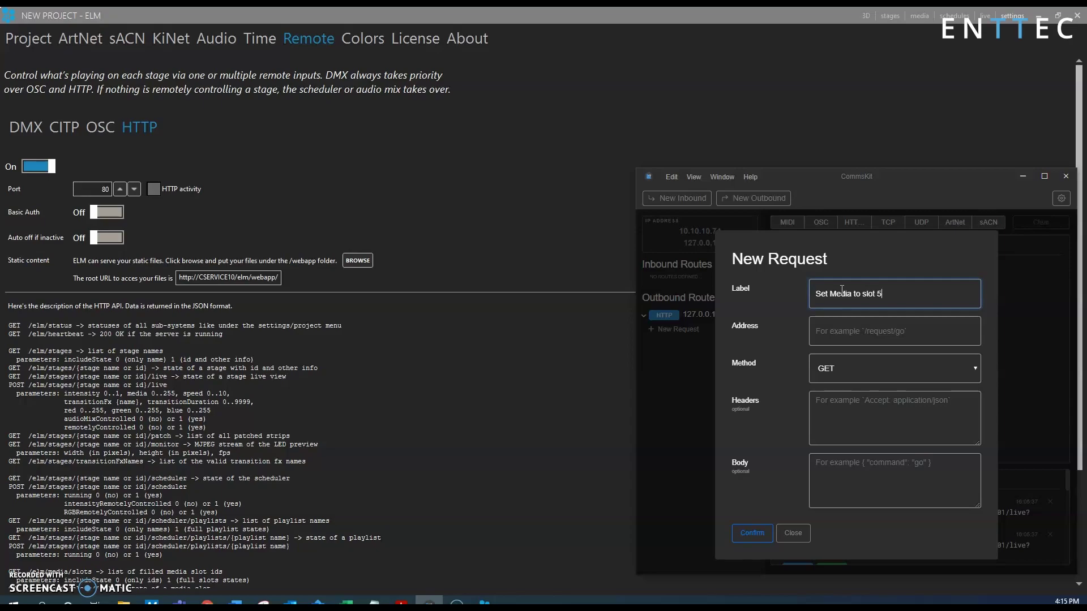
pyautogui.click(841, 334)
pyautogui.click(856, 334)
pyautogui.click(837, 368)
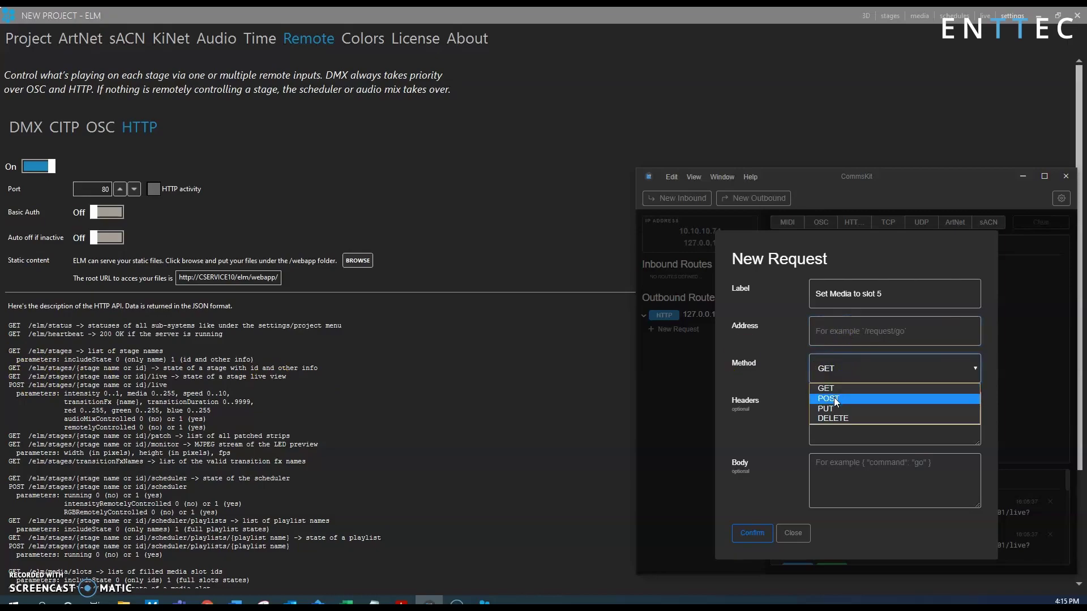
pyautogui.click(835, 401)
pyautogui.click(846, 342)
# Copy the live-stage path and parameters from ELM's API text into the request's Address.
pyautogui.click(27, 380)
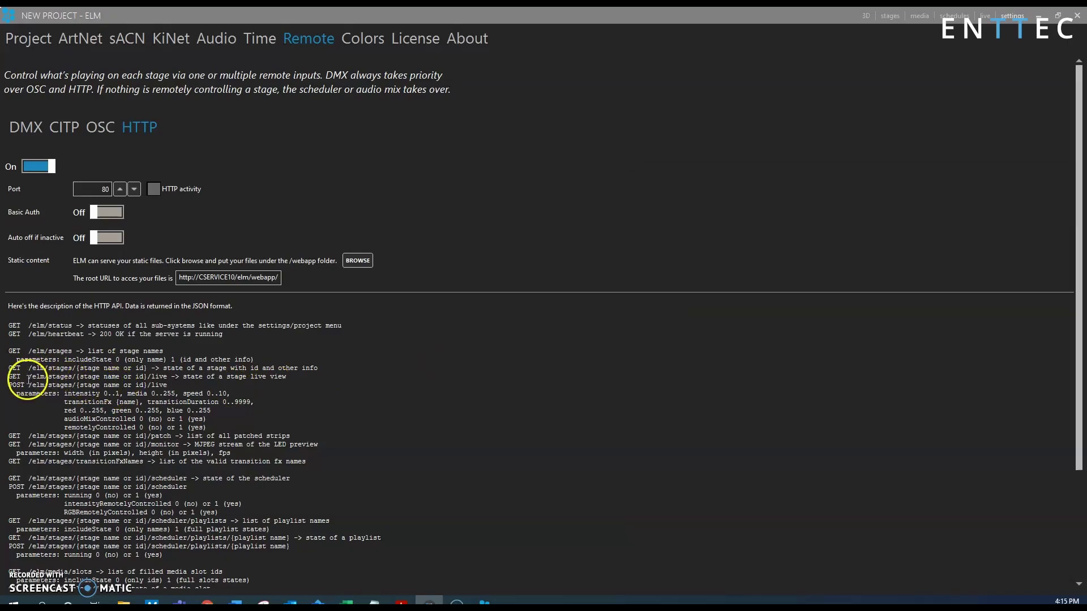
pyautogui.moveTo(27, 381); pyautogui.dragTo(178, 394)
pyautogui.hotkey('ctrl', 'c')
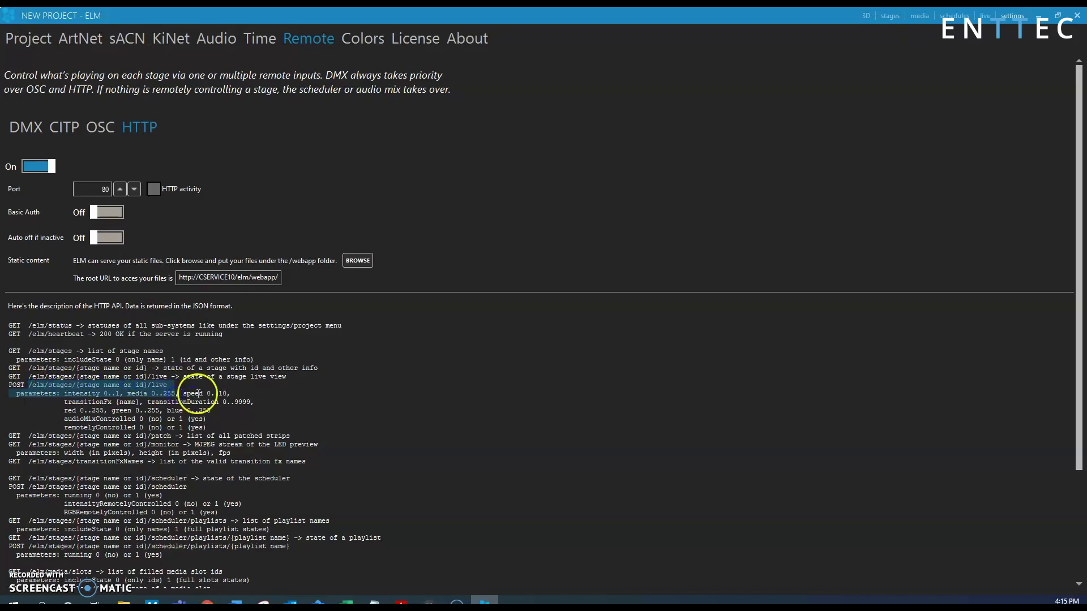
pyautogui.click(456, 601)
pyautogui.click(863, 330)
pyautogui.hotkey('ctrl', 'v')
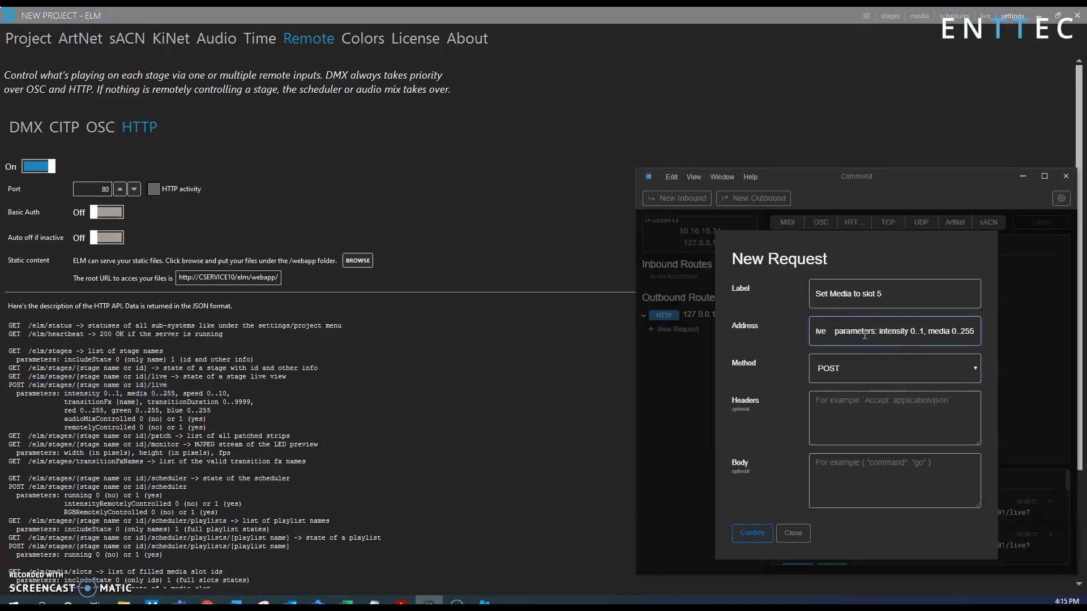
pyautogui.moveTo(835, 335); pyautogui.dragTo(798, 334)
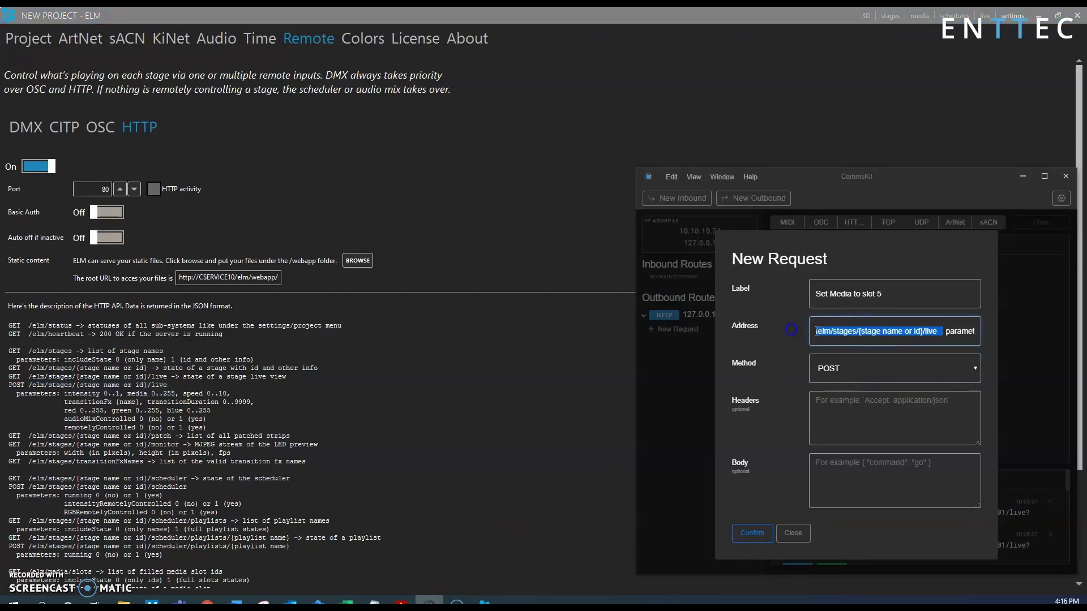
pyautogui.click(887, 333)
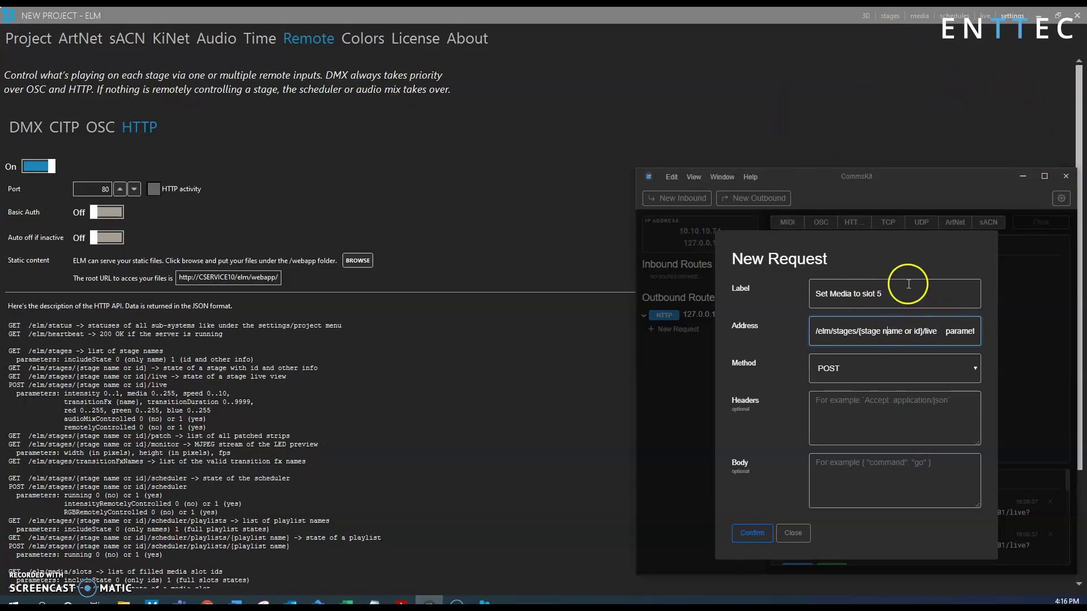
# Replace the stage name placeholder in the address with Stage01.
pyautogui.click(890, 16)
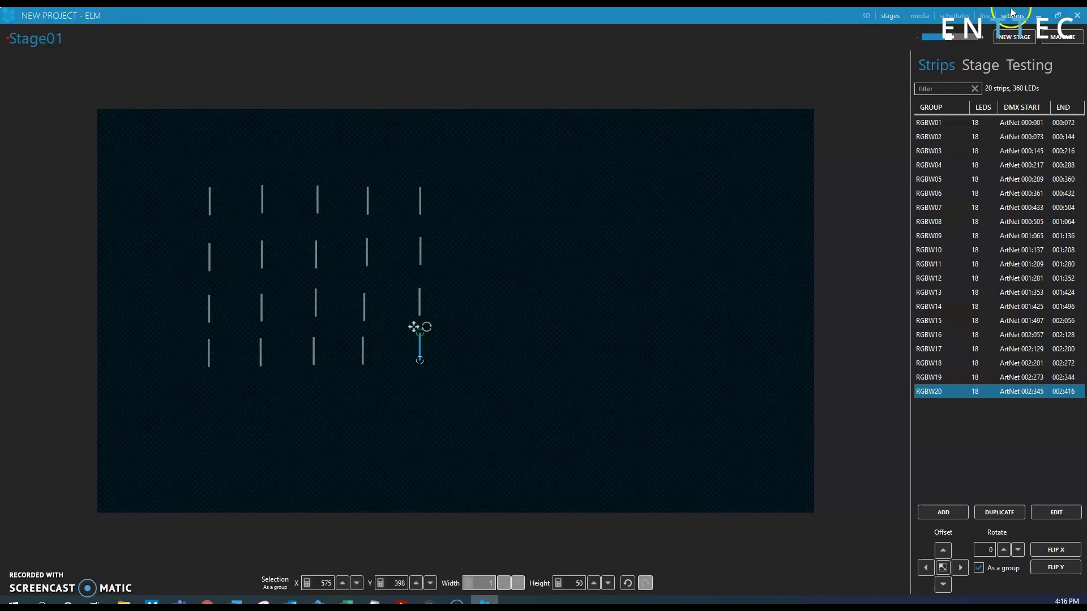
pyautogui.click(487, 570)
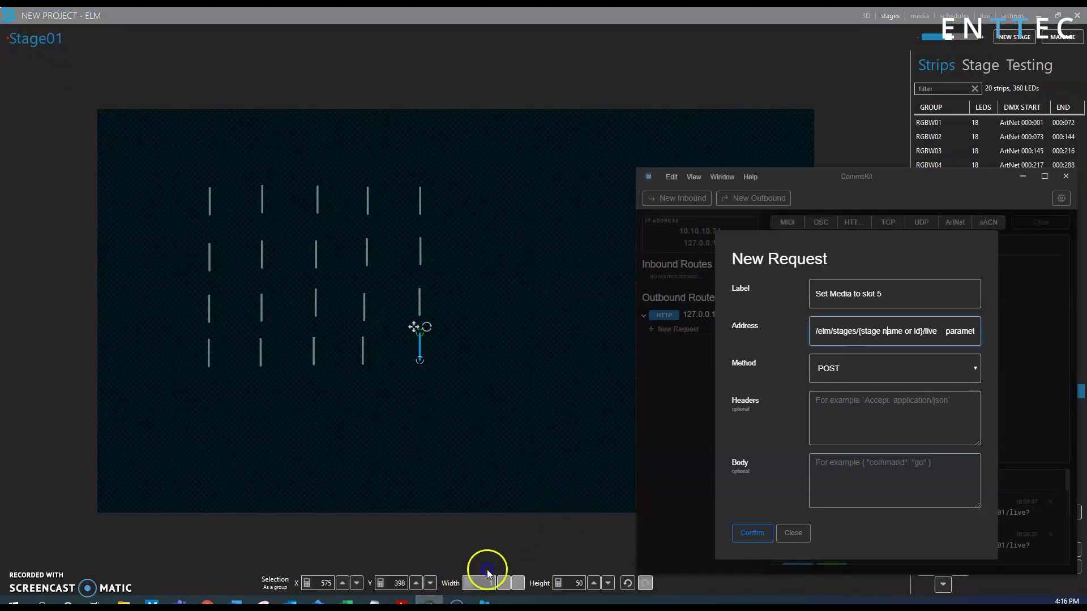
pyautogui.moveTo(924, 331); pyautogui.dragTo(863, 333)
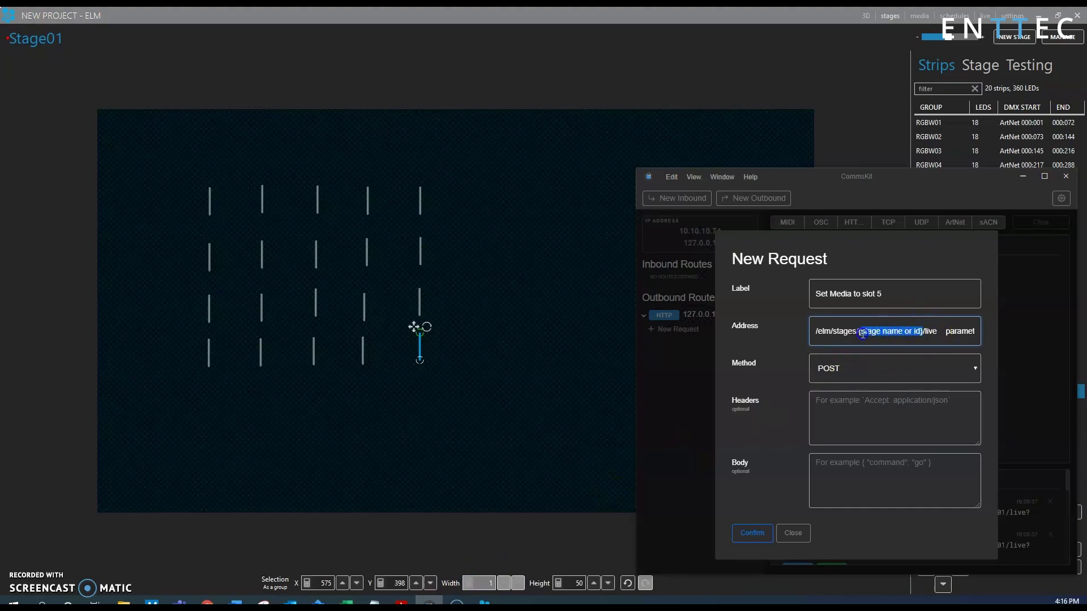
pyautogui.press('BackSpace')
pyautogui.write('stage01')
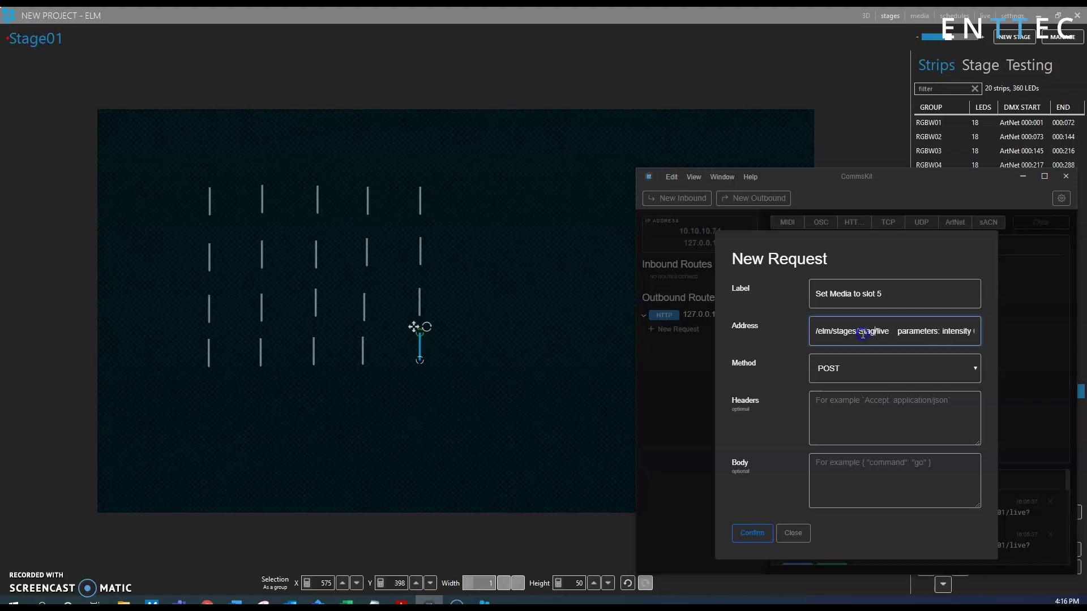
pyautogui.click(862, 334)
pyautogui.press('BackSpace')
pyautogui.write('S')
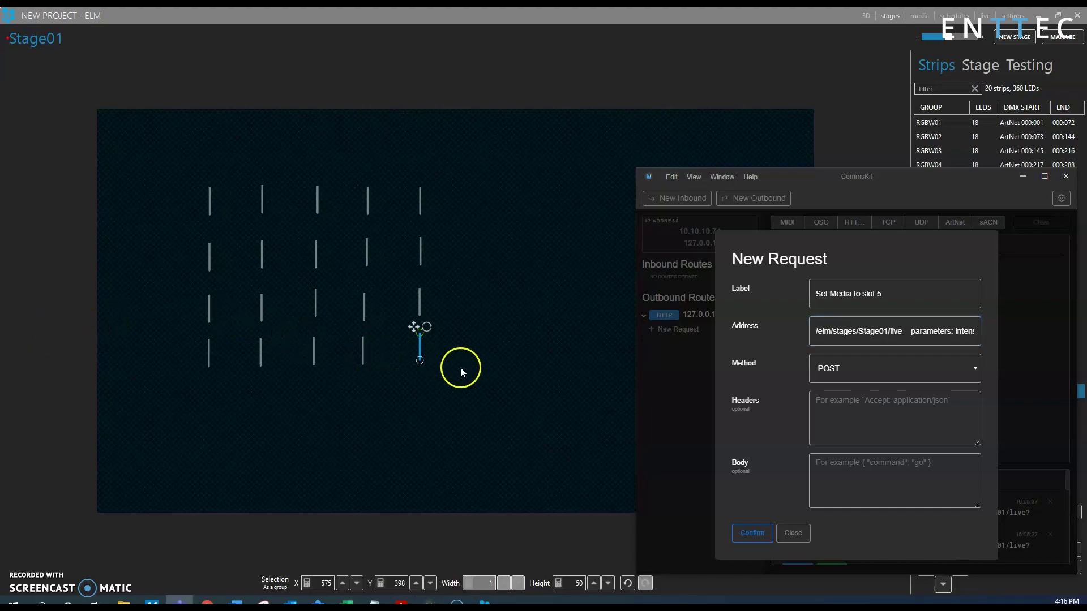
# Trim the address to /elm/stages/Stage01/live?media=5 and save the request.
pyautogui.click(915, 334)
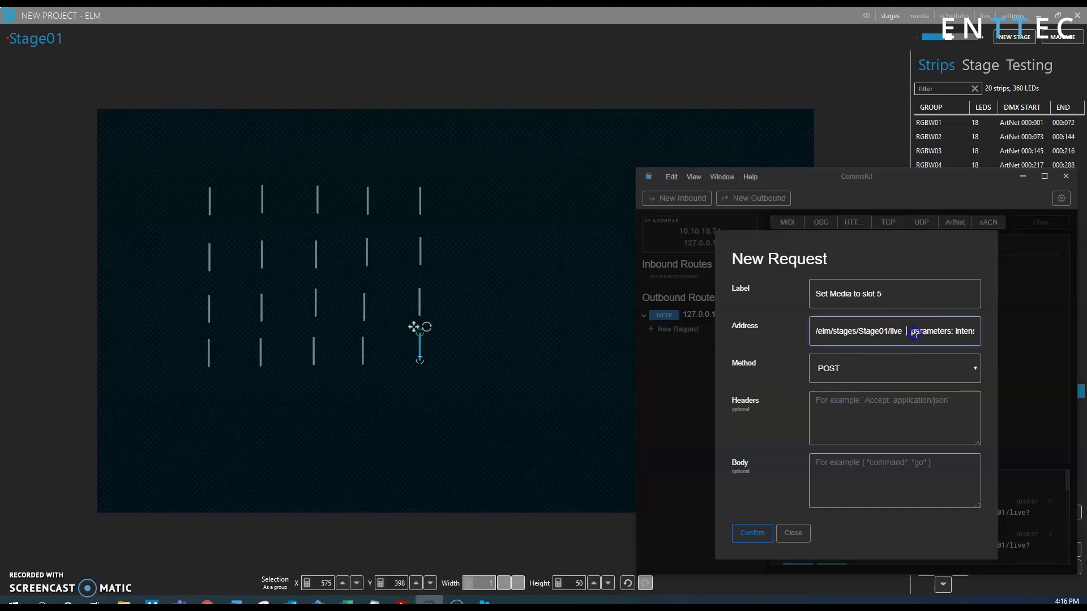
pyautogui.press('BackSpace')
pyautogui.press('BackSpace')
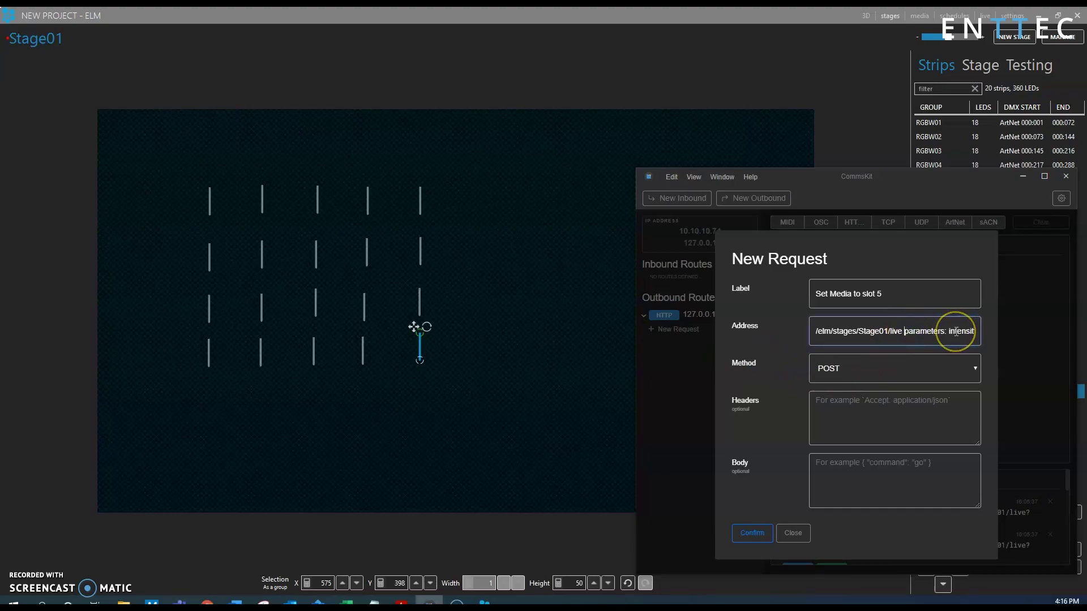
pyautogui.write('?')
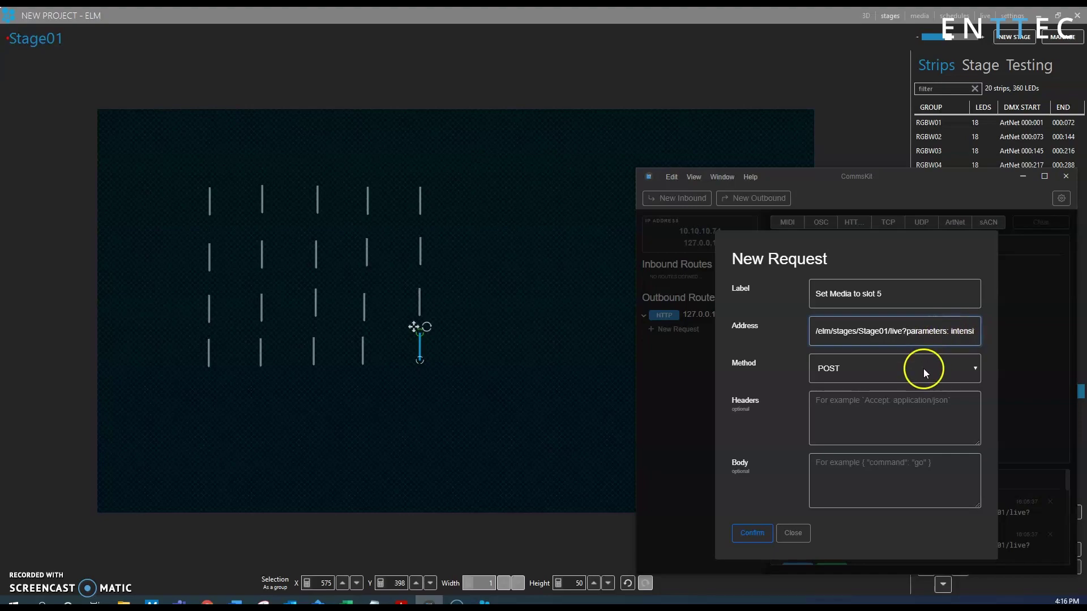
pyautogui.click(897, 334)
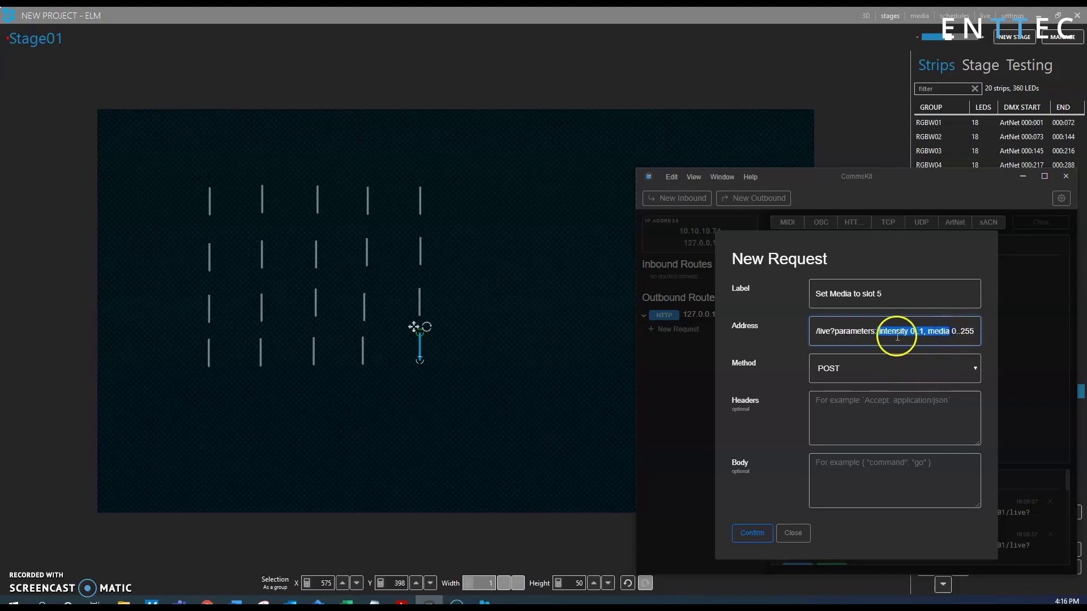
pyautogui.moveTo(881, 333); pyautogui.dragTo(926, 336)
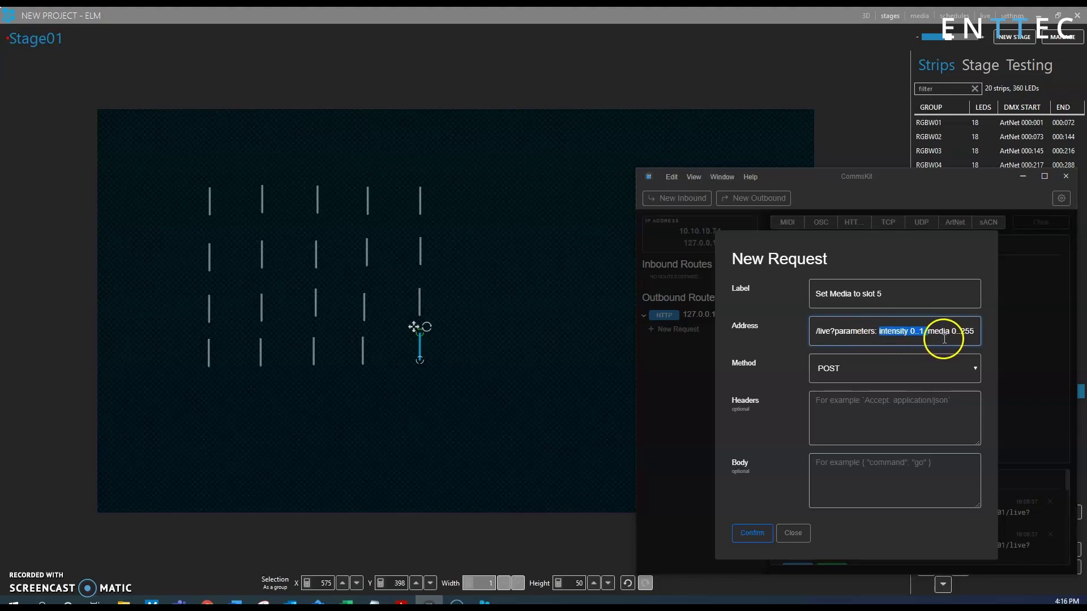
pyautogui.press('BackSpace')
pyautogui.press('BackSpace')
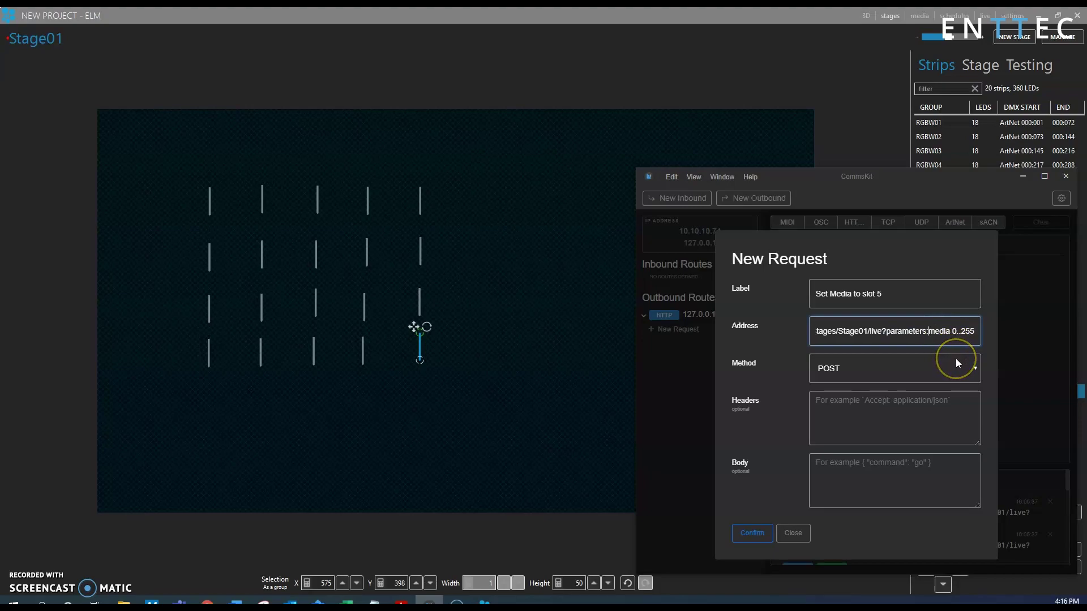
pyautogui.press('BackSpace')
pyautogui.press('BackSpace')
pyautogui.press('BackSpace')
pyautogui.press('BackSpace')
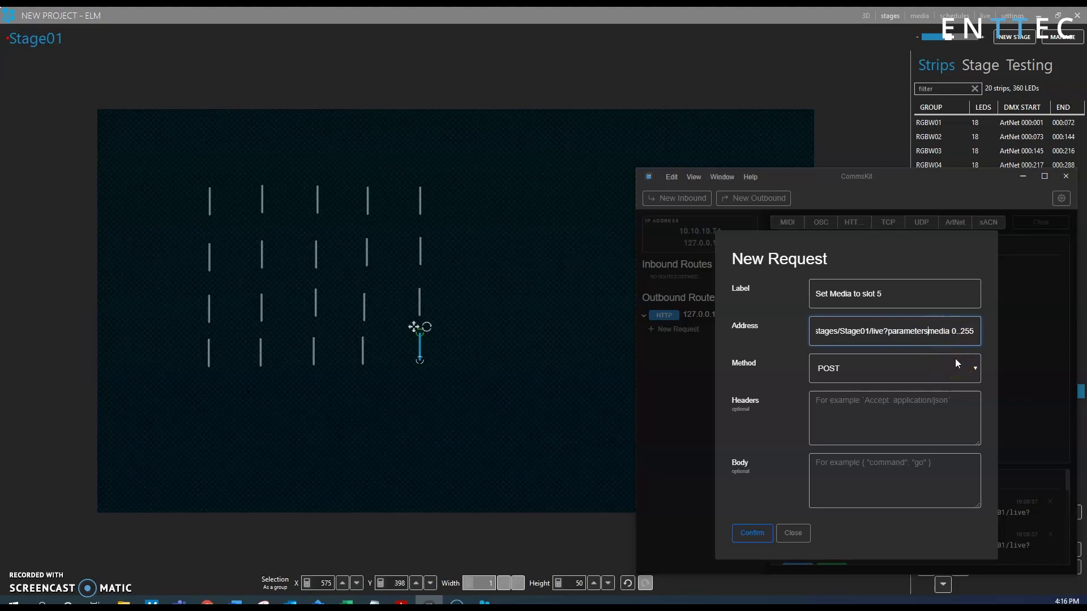
pyautogui.press('BackSpace')
pyautogui.press('BackSpace')
pyautogui.press('BackSpace')
pyautogui.press('BackSpace')
pyautogui.press('BackSpace')
pyautogui.press('BackSpace')
pyautogui.press('BackSpace')
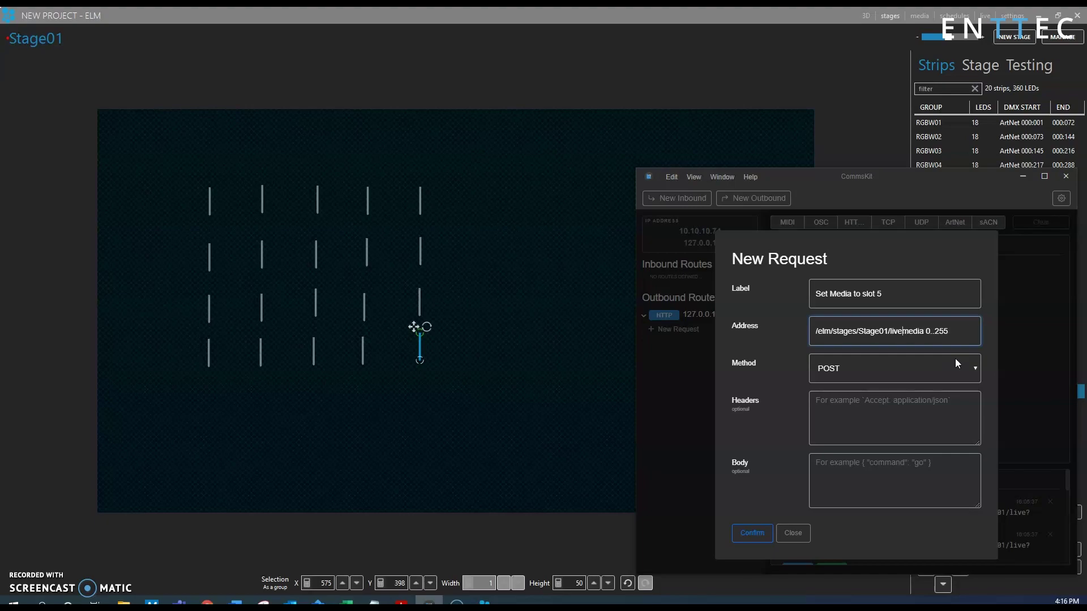
pyautogui.click(960, 286)
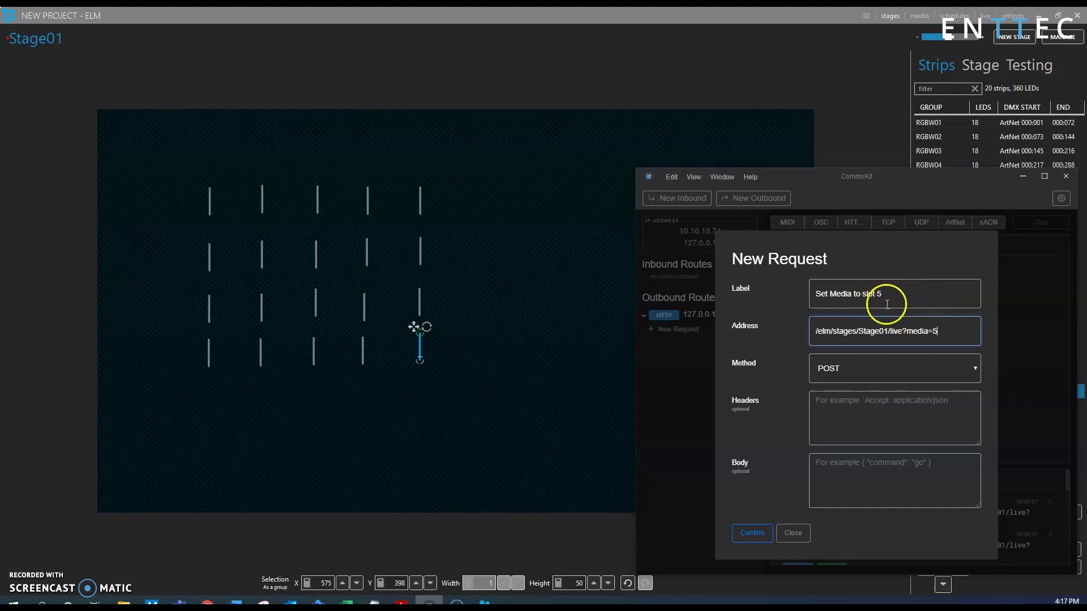
pyautogui.click(752, 535)
# Switch ELM to its live view and send the 'Set Media to slot 5' request from CommsKit.
pyautogui.click(854, 299)
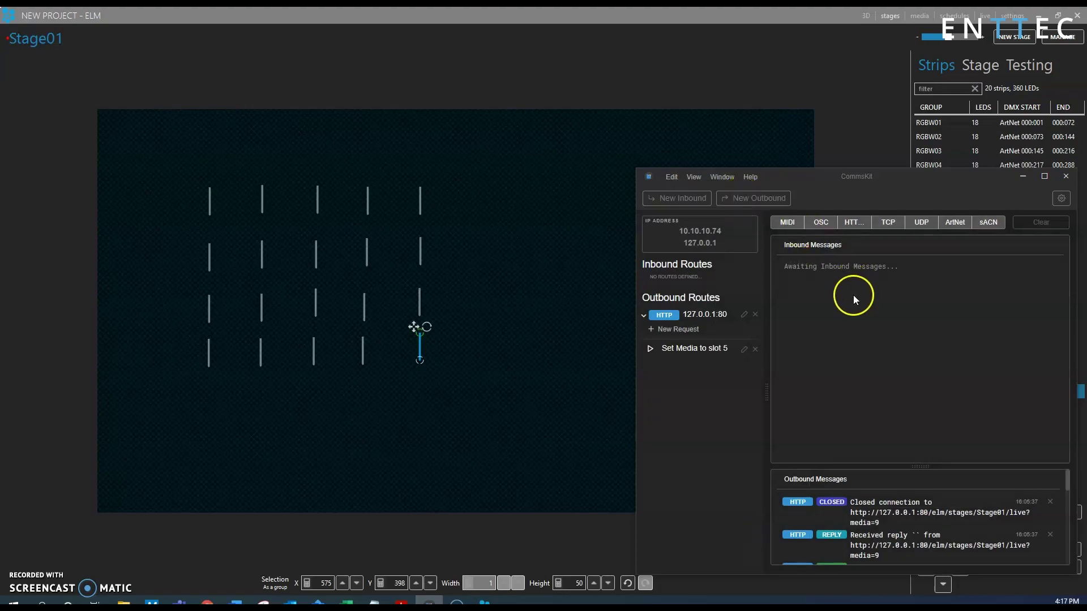
pyautogui.click(984, 17)
pyautogui.click(429, 603)
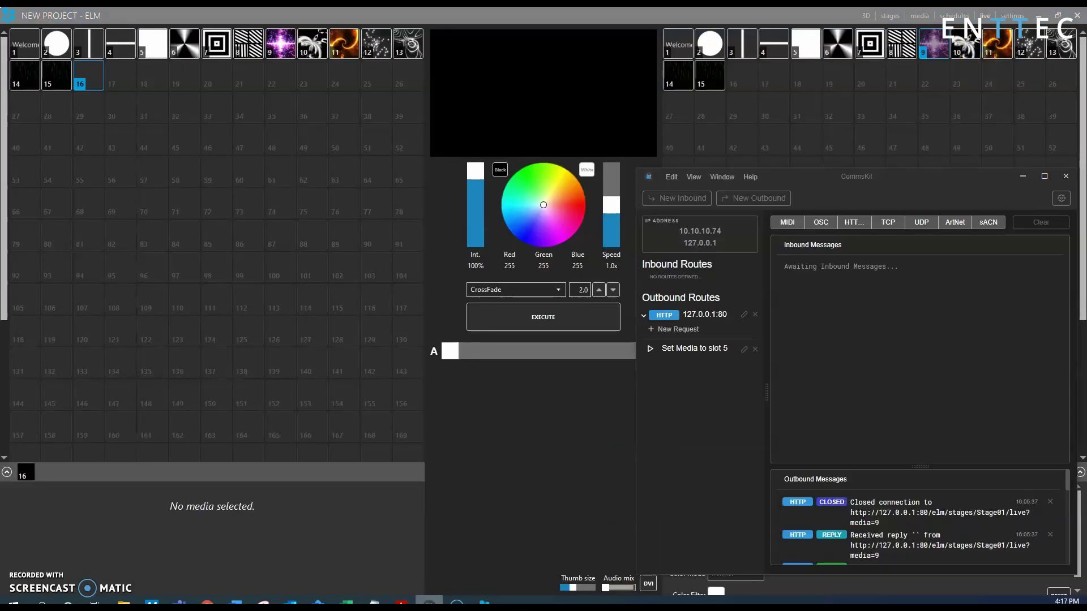
pyautogui.click(651, 351)
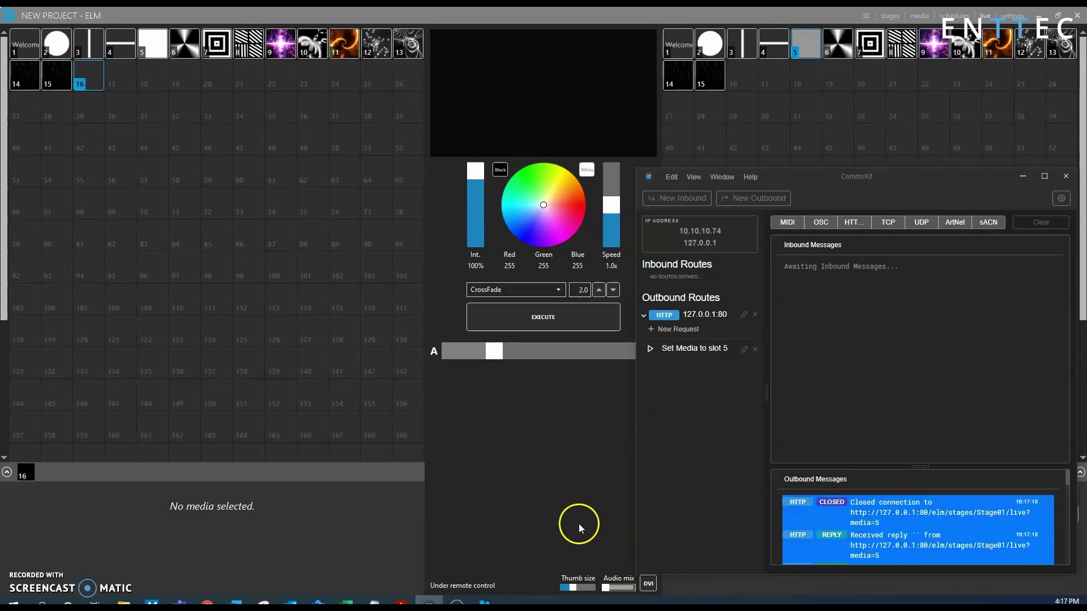